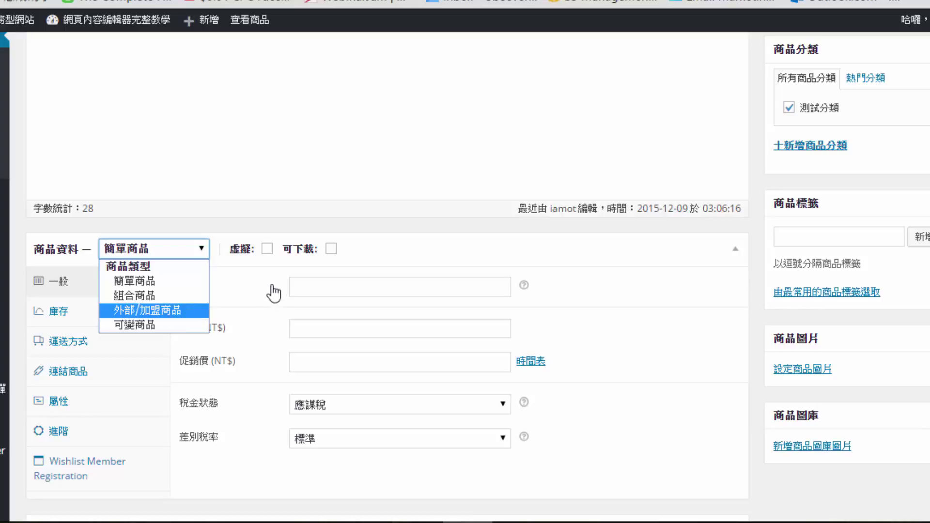
- Examine the product types offered for the product 測試商品 on its edit page
click(233, 271)
scroll(234, 266, up, 7)
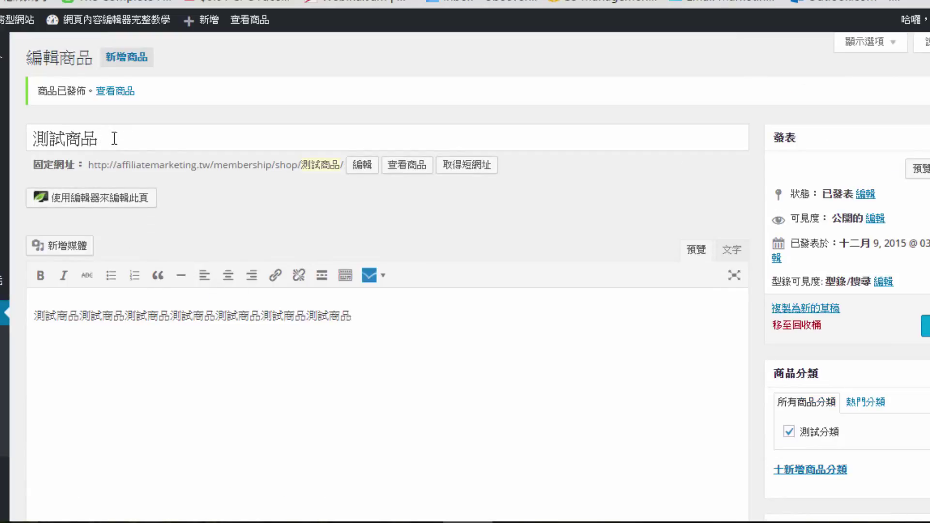
scroll(187, 232, down, 5)
scroll(185, 231, down, 2)
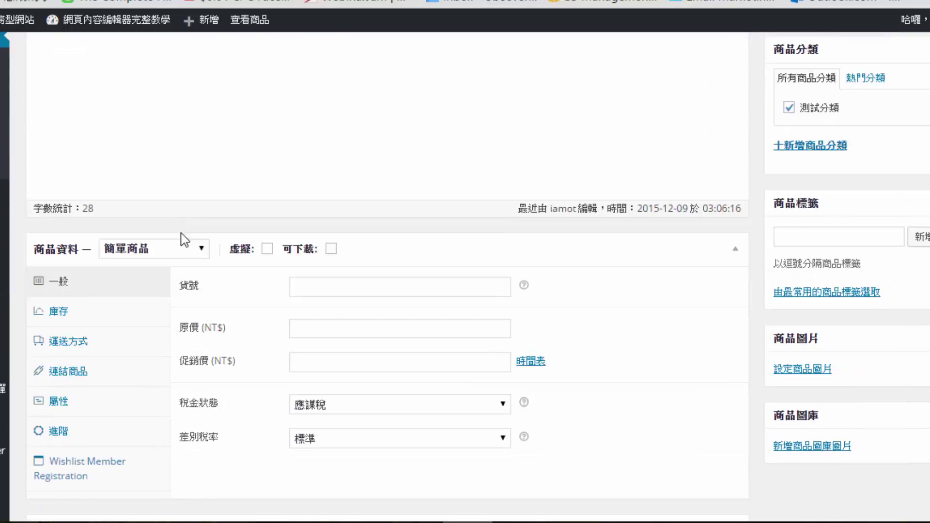
click(181, 249)
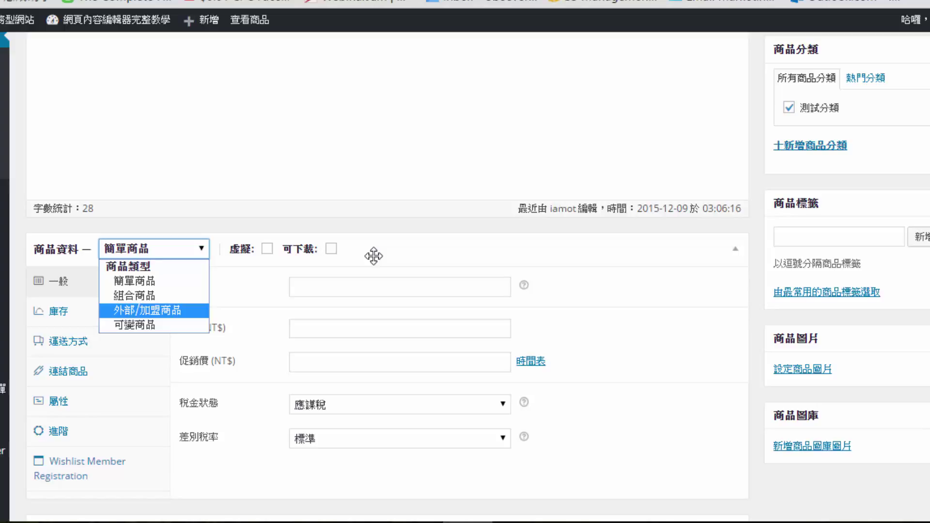
click(364, 235)
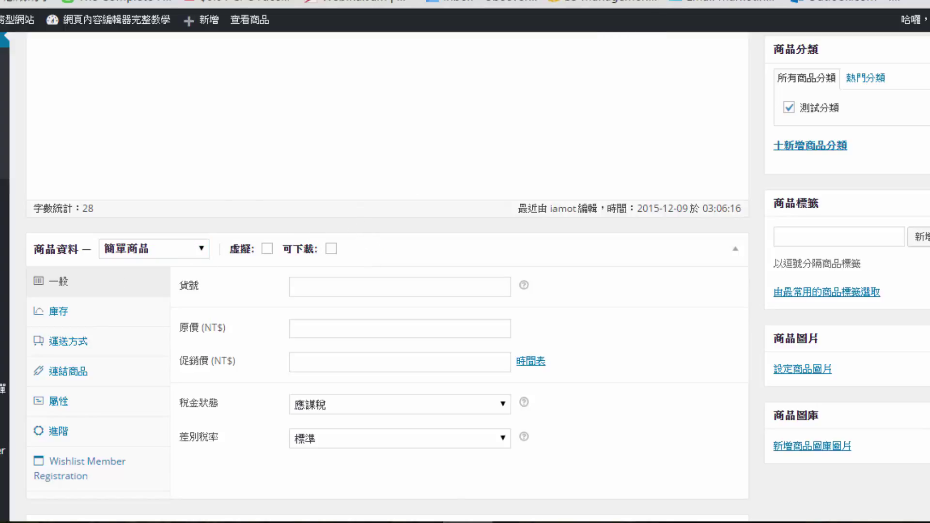
- Switch to the 博客來 AP策略聯盟 page and read its affiliate program description and the 回饋金計算比率表 rebate rates
click(659, 0)
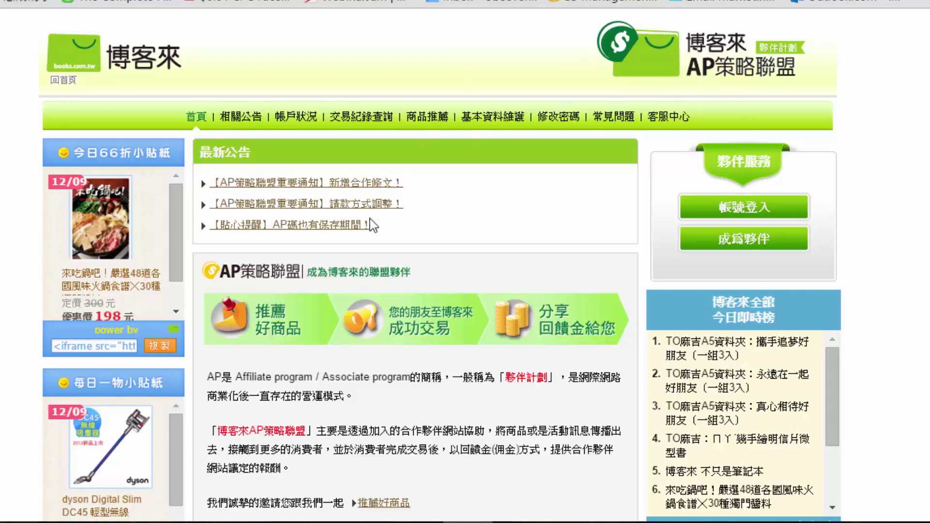
scroll(373, 225, down, 2)
drag(234, 296, 314, 295)
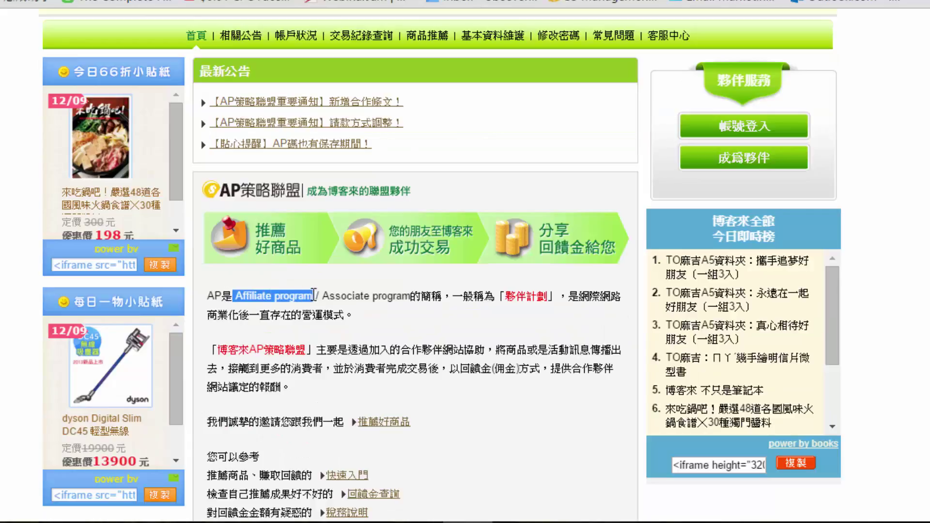
mouse_move(506, 296)
mouse_down()
mouse_move(563, 294)
mouse_move(504, 294)
mouse_up()
click(546, 294)
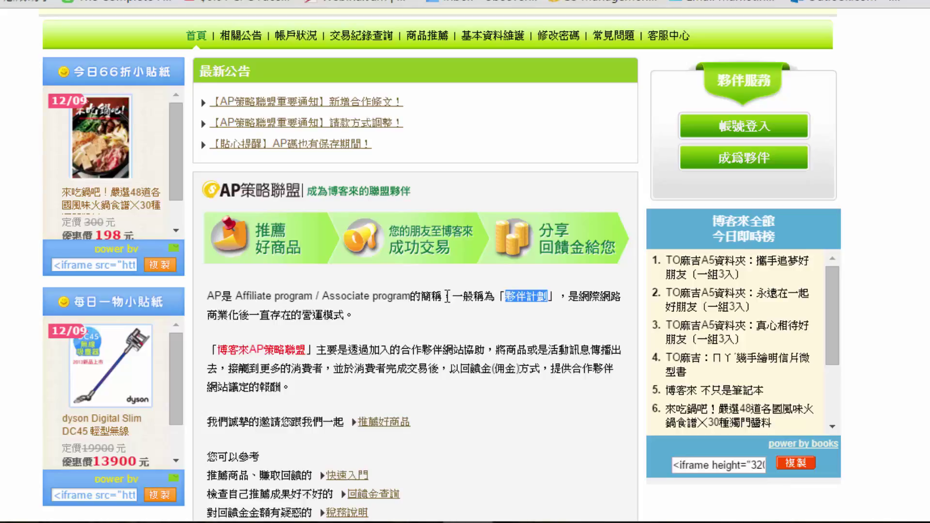
scroll(447, 295, down, 2)
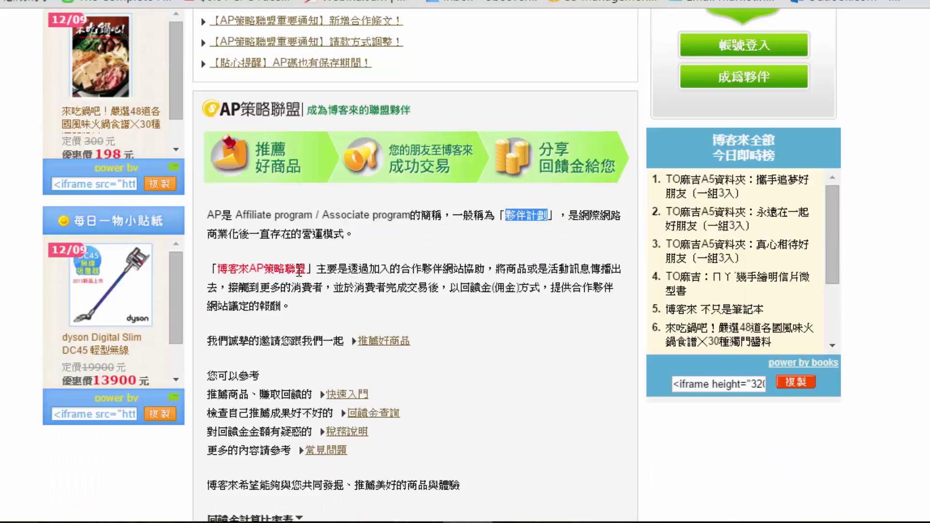
scroll(300, 271, down, 4)
scroll(240, 237, down, 2)
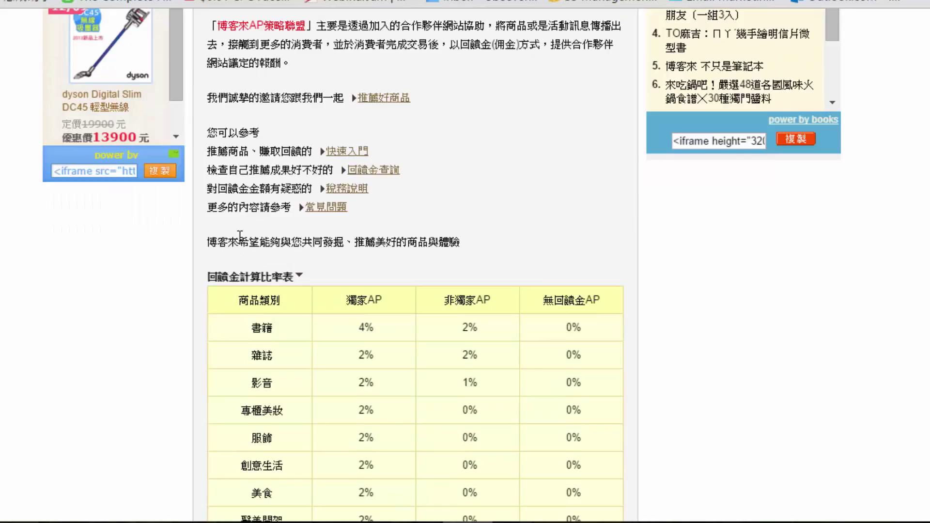
scroll(239, 237, down, 4)
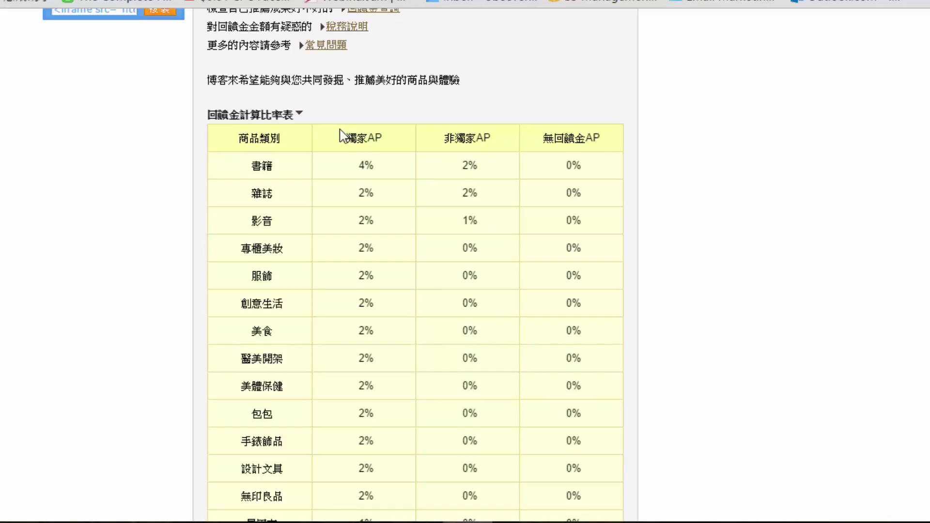
scroll(342, 160, up, 7)
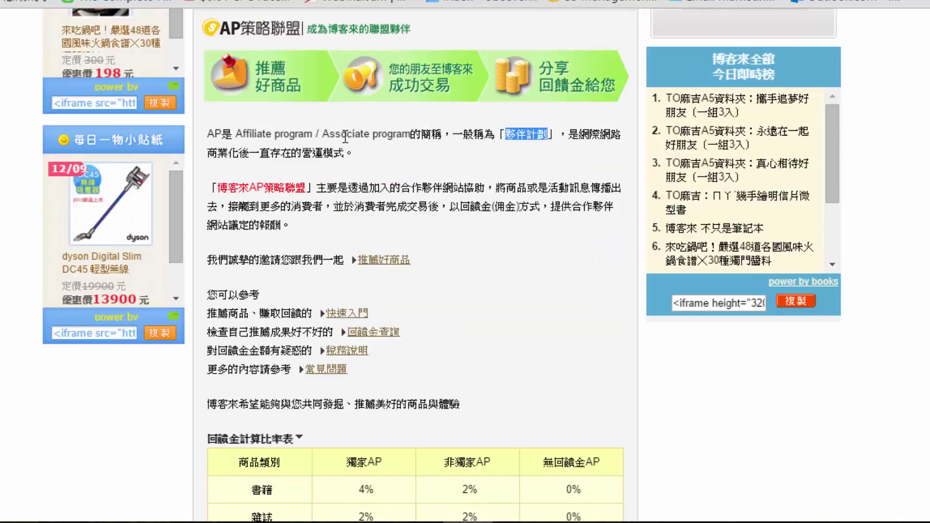
- Return to the edit page of 測試商品 and set its product type to 外部/加盟商品
click(276, 2)
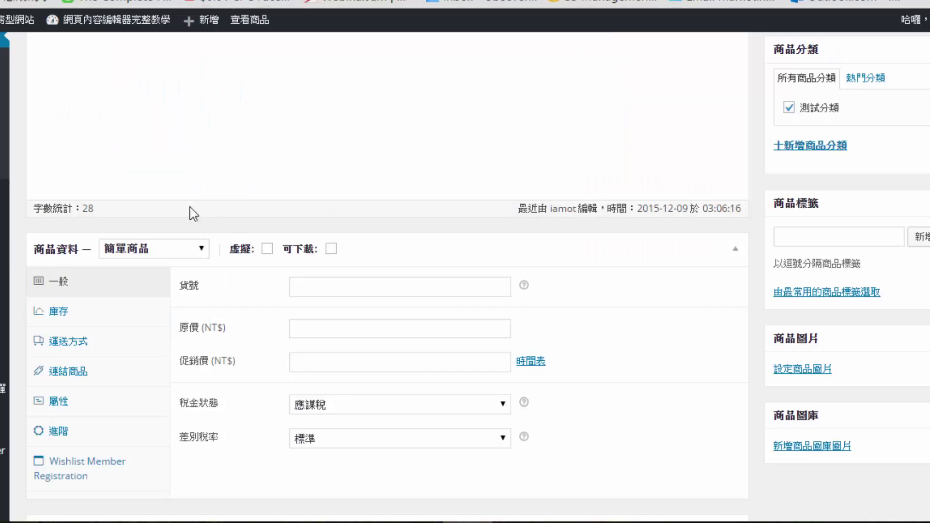
scroll(191, 212, up, 7)
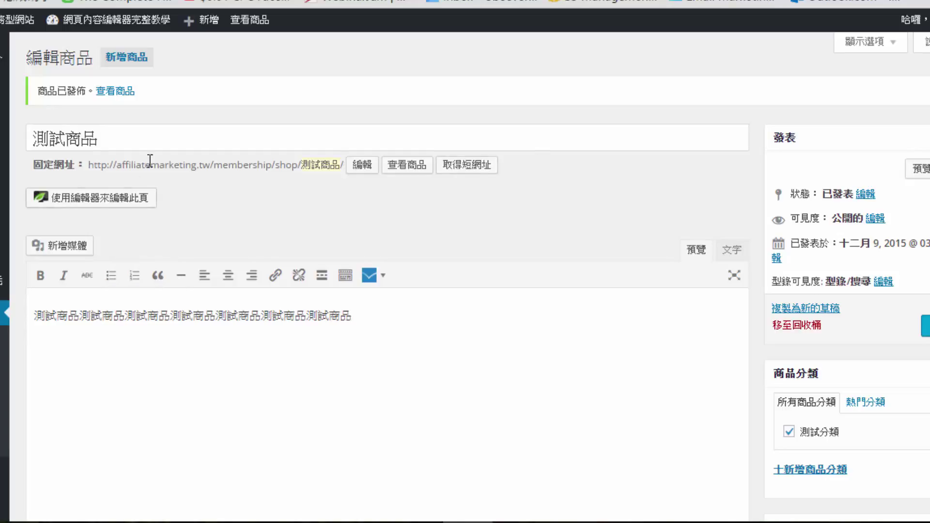
scroll(177, 213, down, 2)
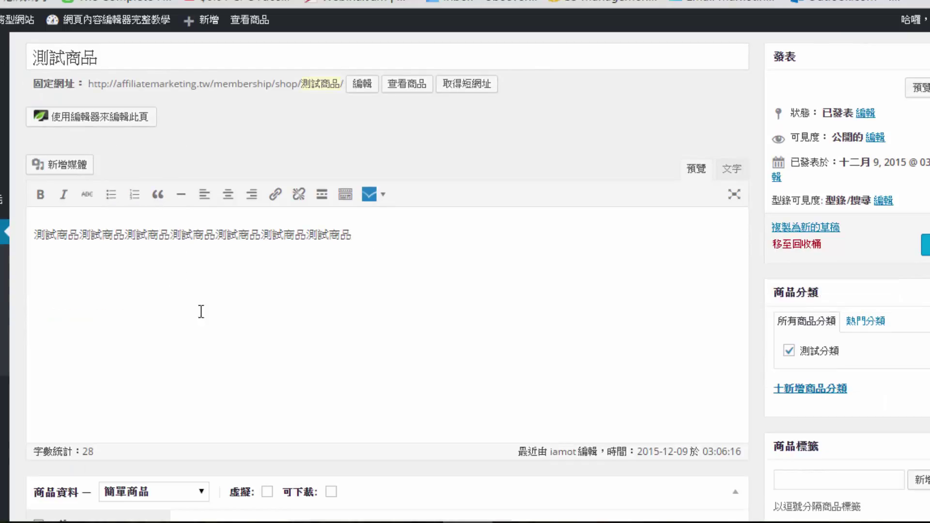
scroll(199, 312, down, 8)
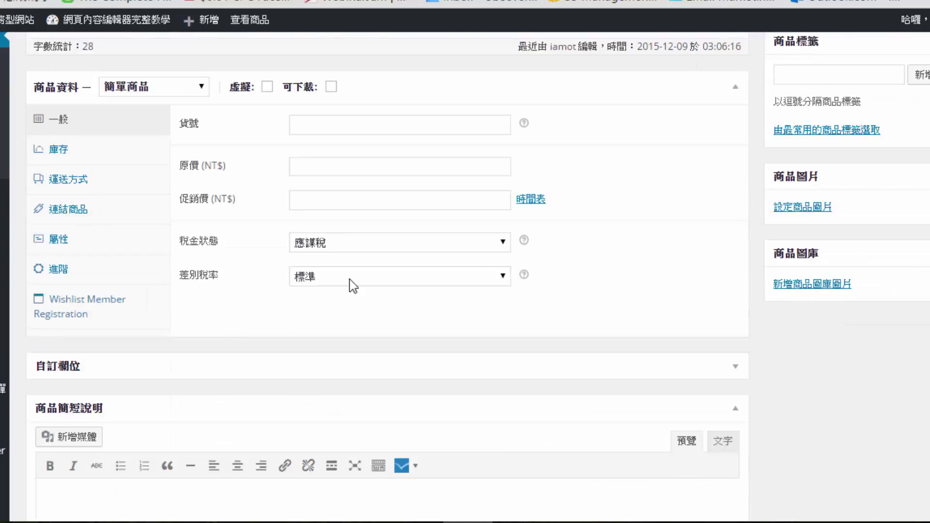
click(172, 87)
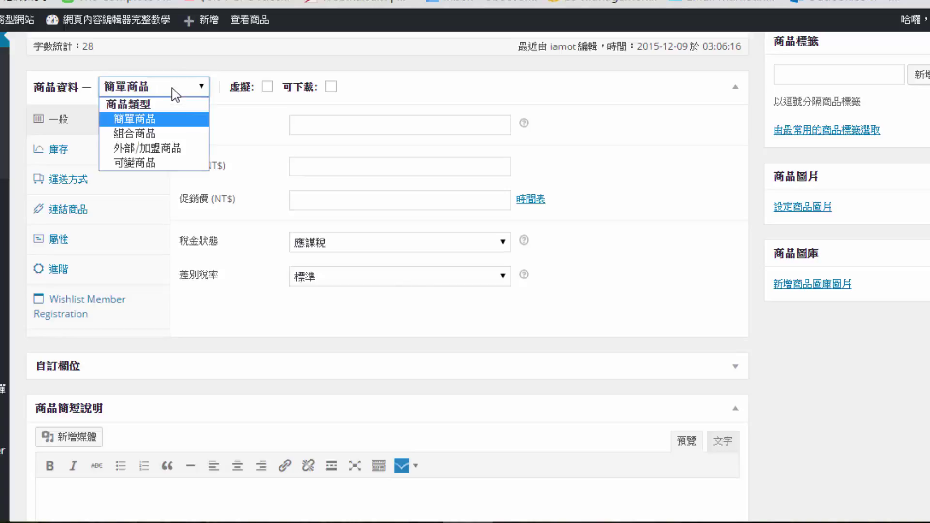
click(172, 150)
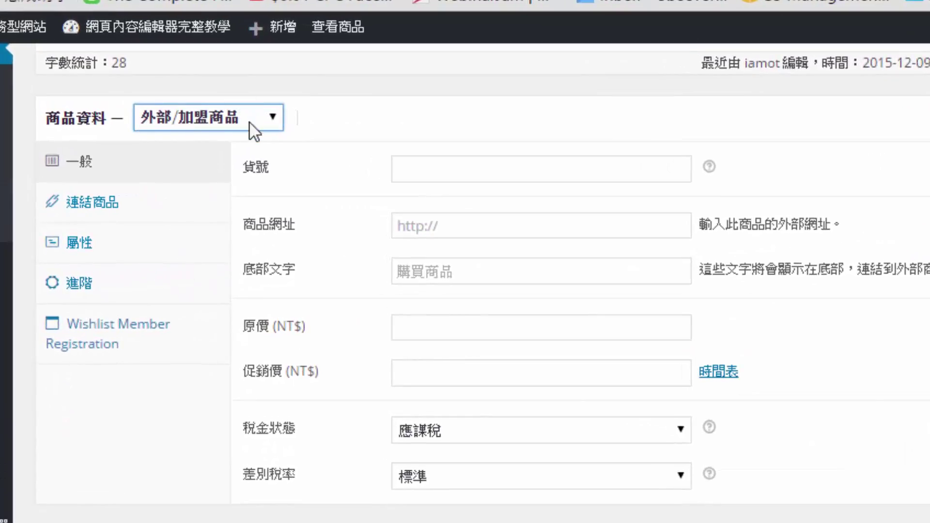
- Enter 123 as the product's 貨號 (SKU)
scroll(208, 245, up, 2)
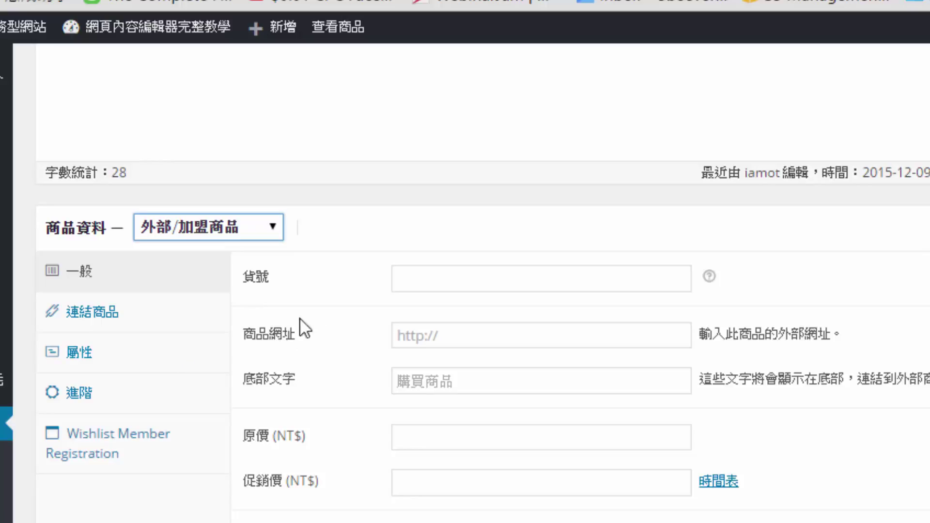
click(446, 276)
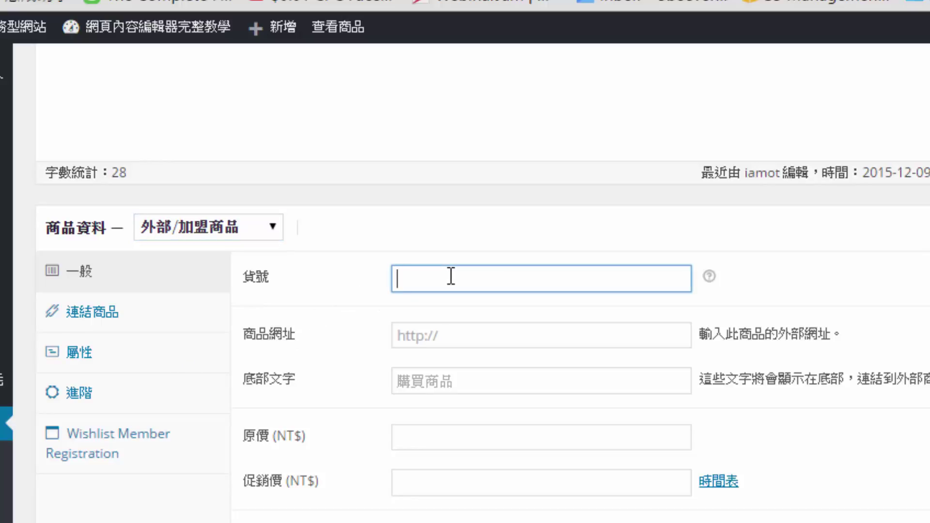
text(123)
- Examine the external product URL field (商品網址) alongside the 博客來 AP策略聯盟 page that affiliate links come from
click(420, 334)
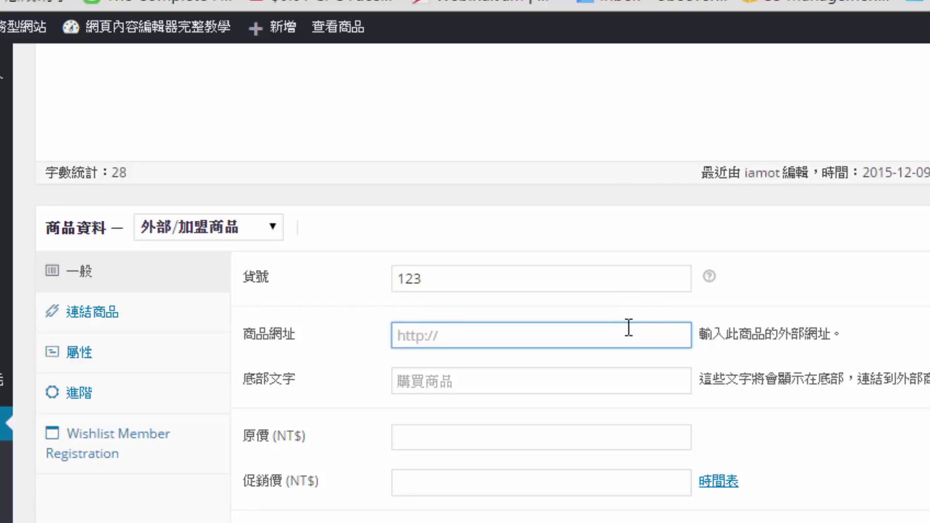
key(ctrl+Tab)
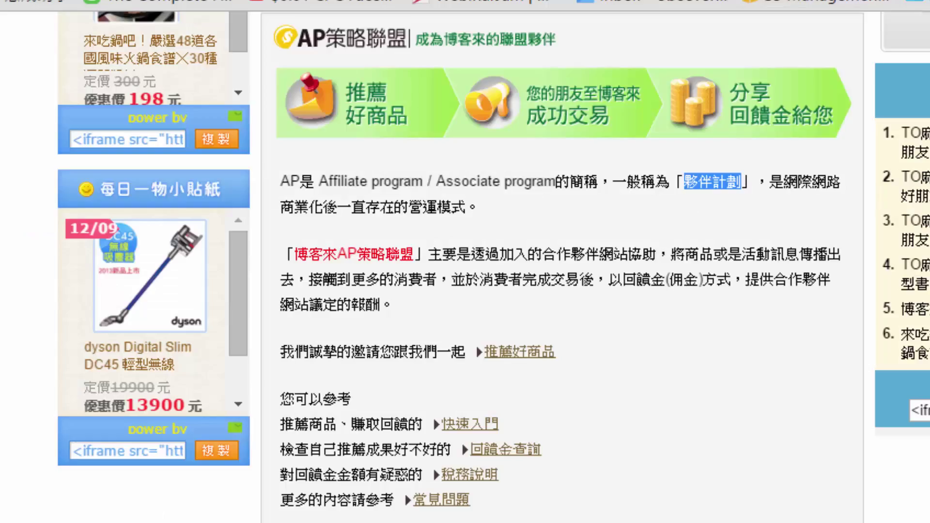
scroll(385, 420, up, 5)
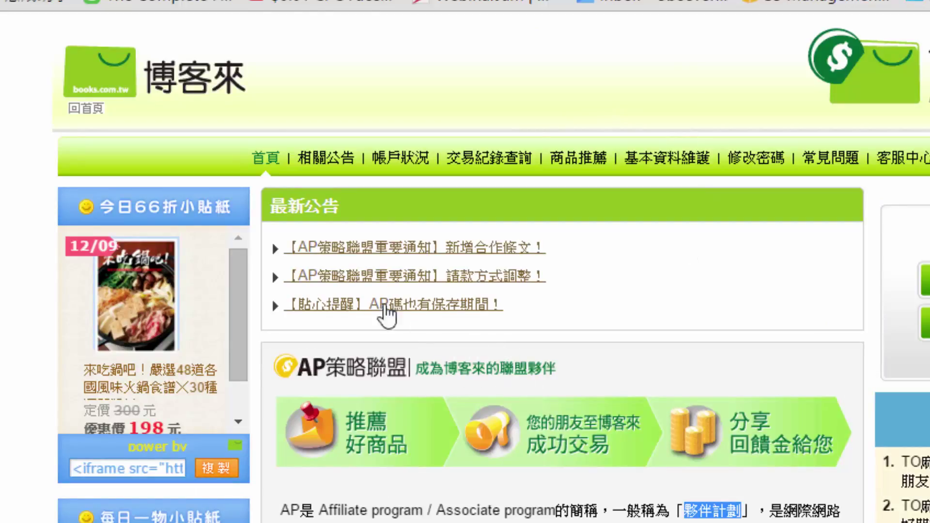
key(ctrl+shift+Tab)
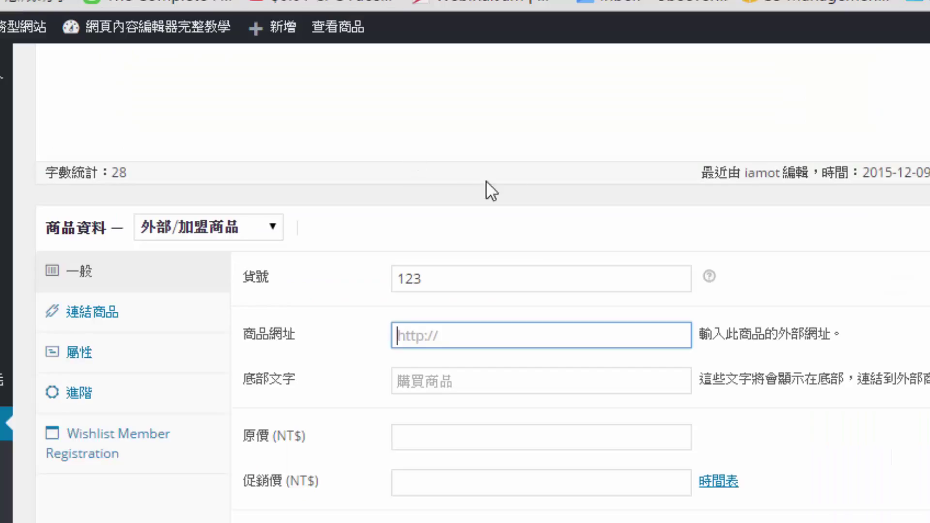
key(ctrl+Tab)
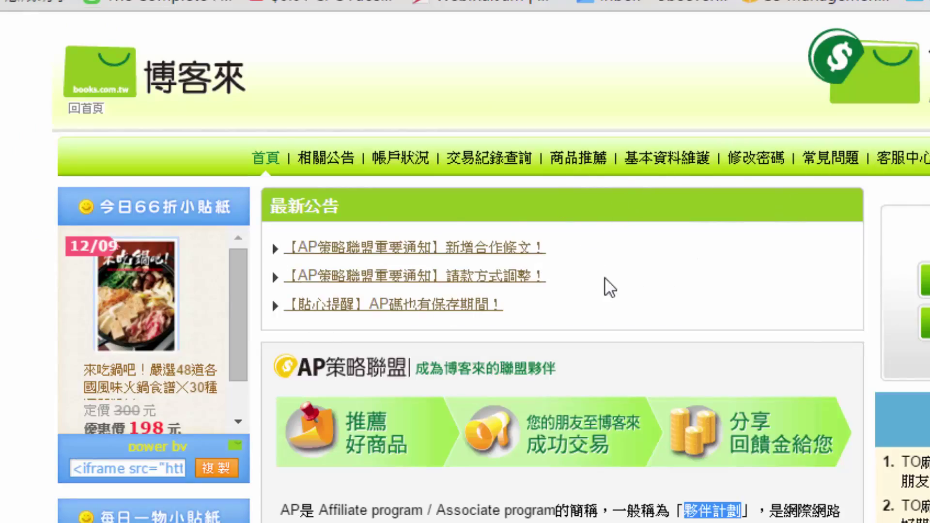
scroll(574, 346, down, 2)
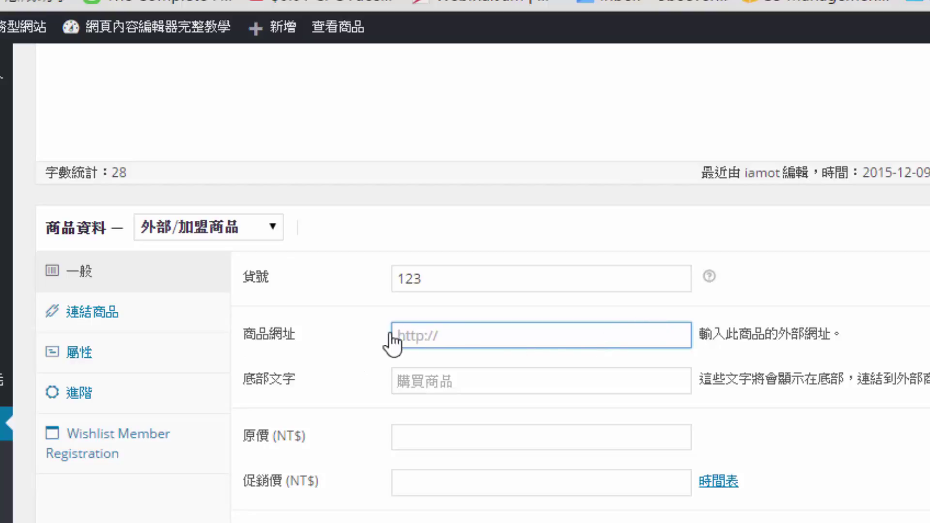
scroll(451, 324, down, 2)
scroll(642, 256, down, 1)
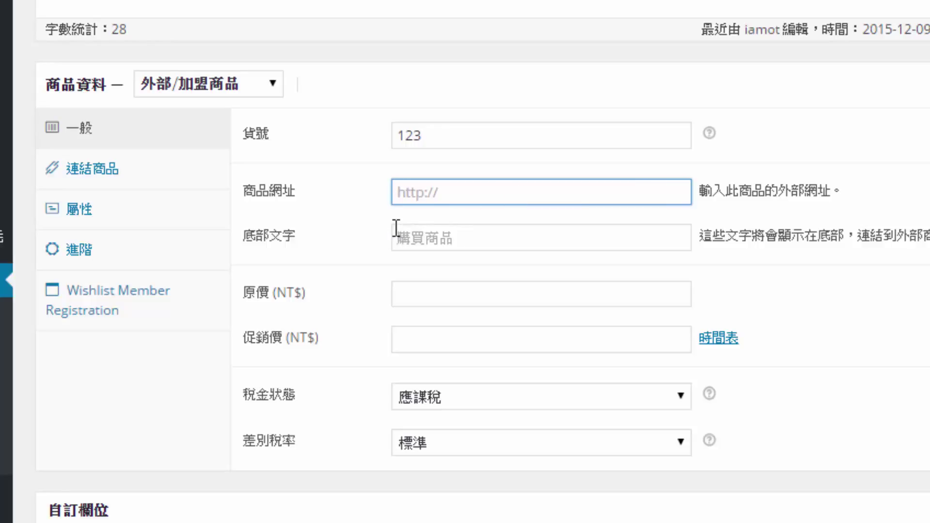
scroll(383, 238, down, 2)
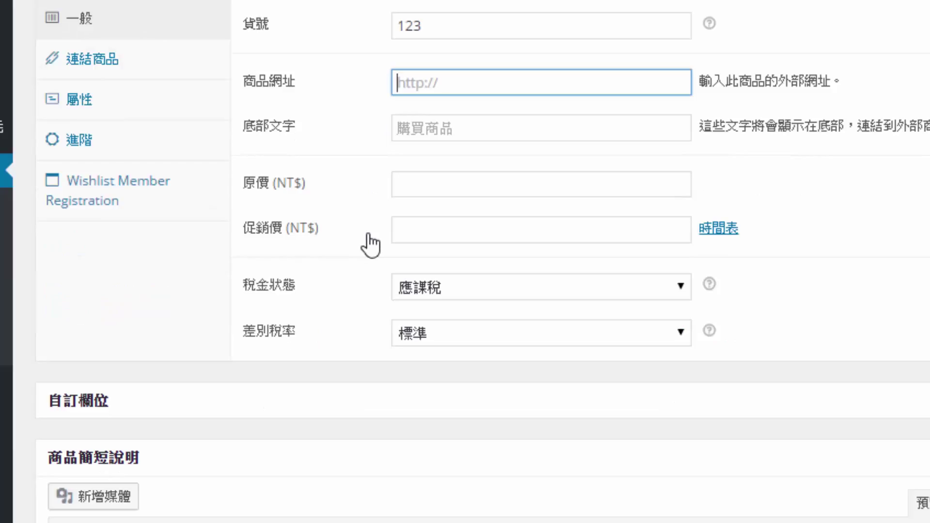
- Set the external product's original price (原價) to 100 and its sale price (促銷價) to 80
click(425, 128)
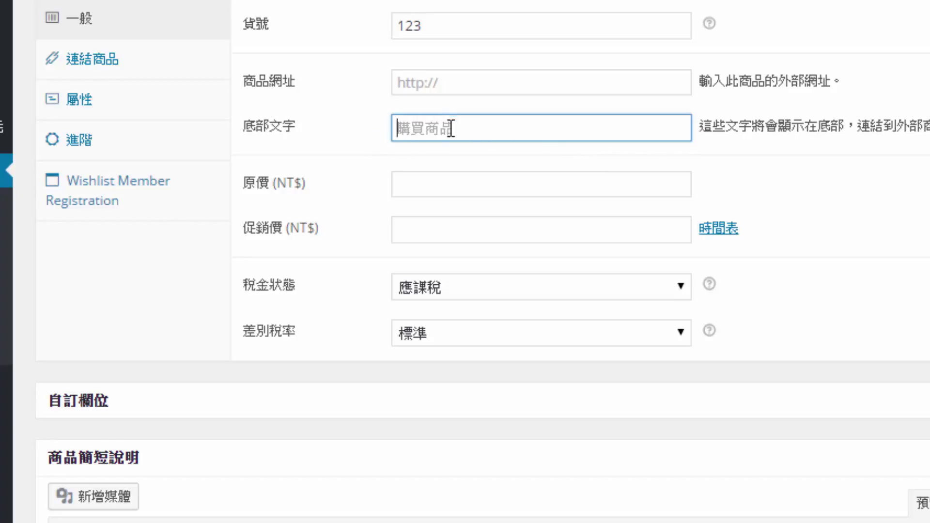
click(473, 187)
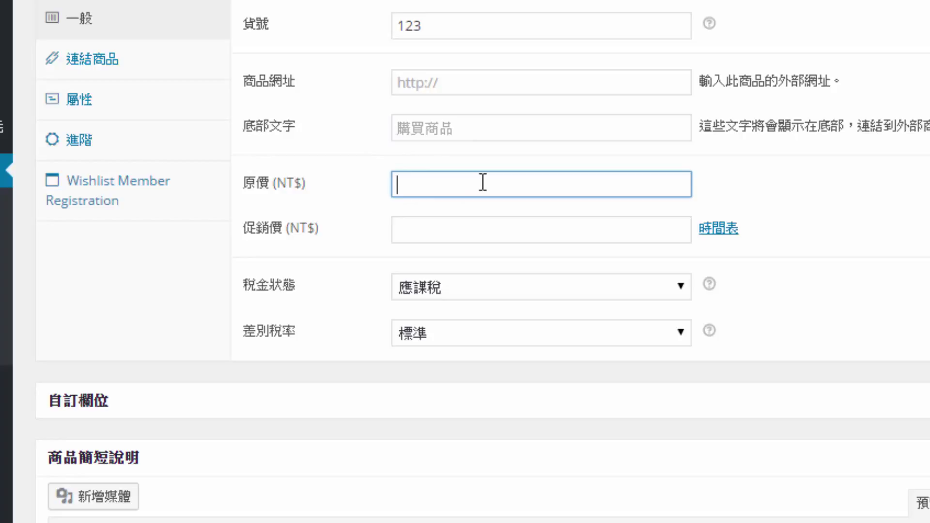
text(100)
click(420, 223)
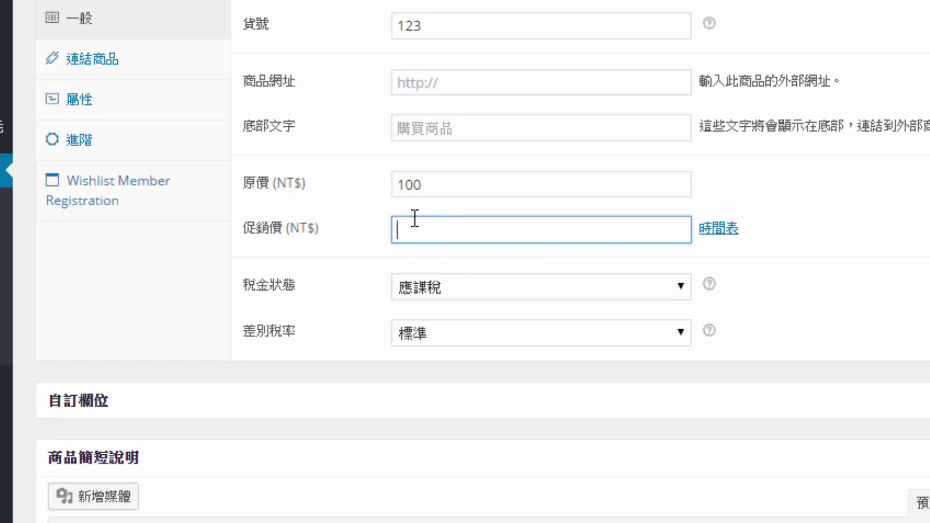
text(80)
- Review the external product's URL field, its product type choices and the 連結商品 settings, ending on the 一般 settings
click(427, 86)
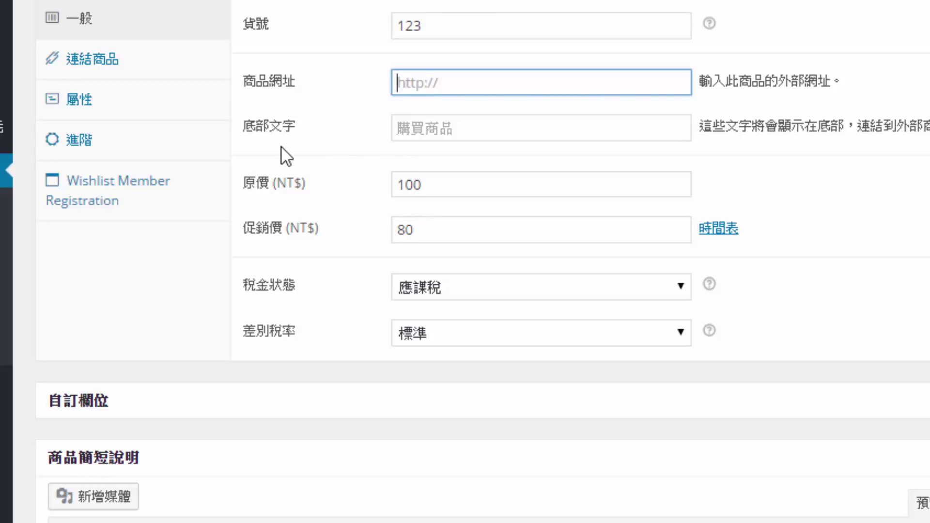
scroll(284, 154, up, 2)
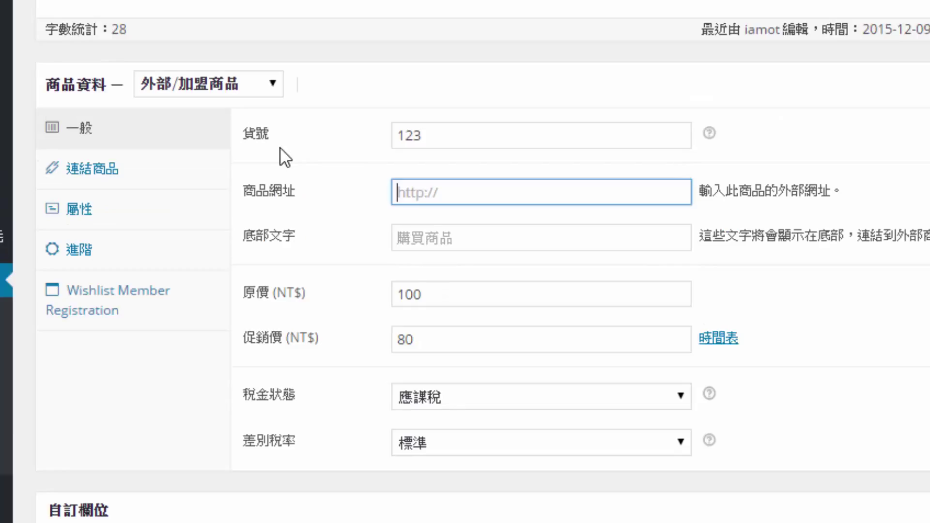
click(195, 83)
click(352, 57)
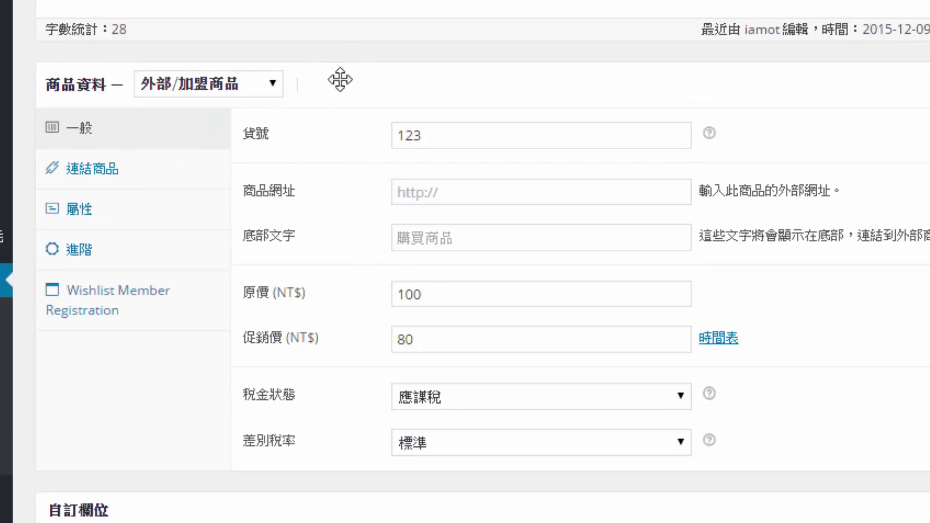
click(123, 173)
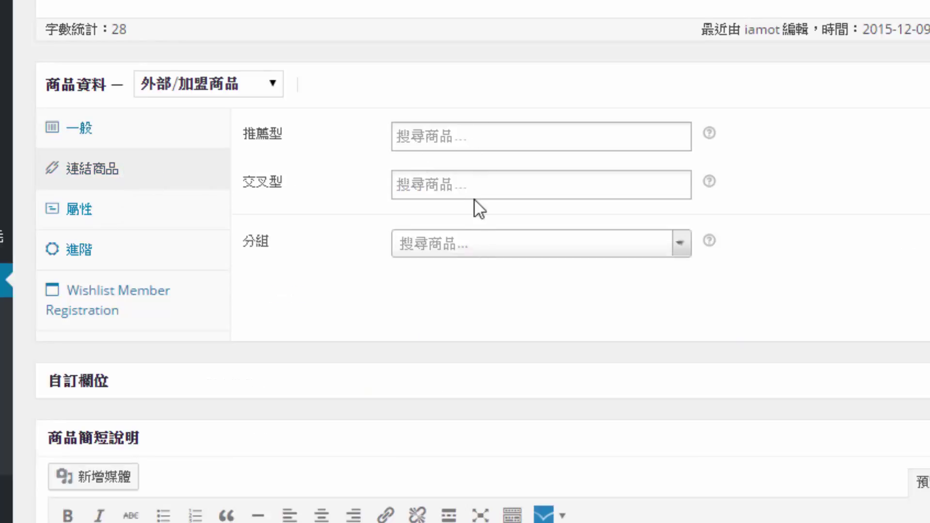
click(140, 128)
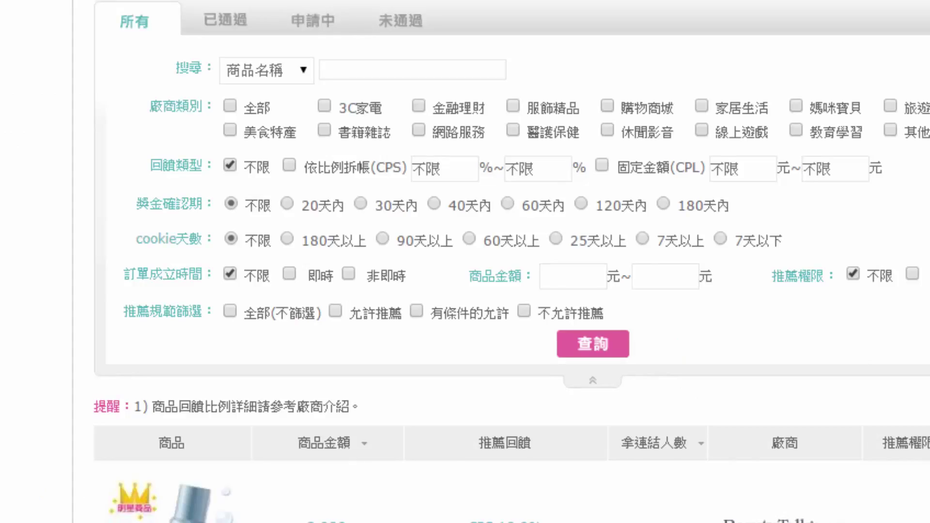
- Browse the affiliate network's product link listing, examining its search filters and the products' prices, rewards and vendors
scroll(499, 77, up, 2)
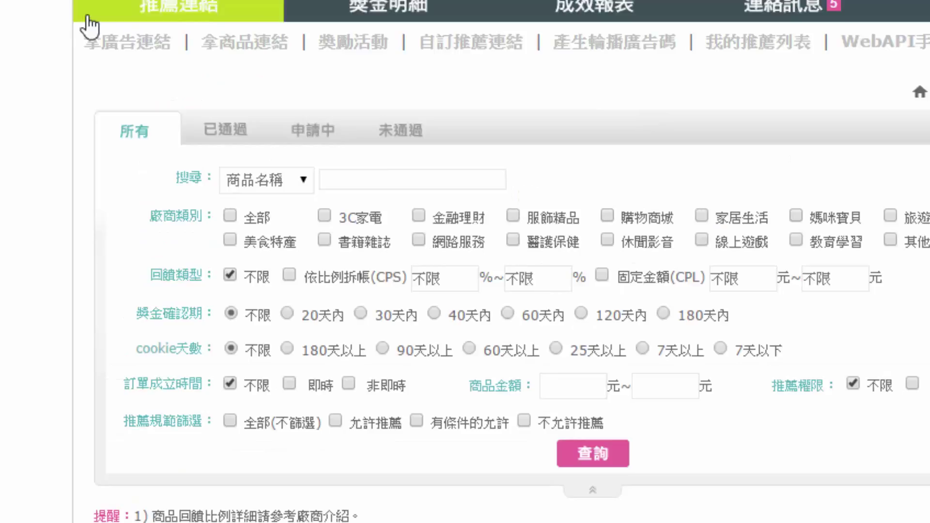
scroll(644, 121, down, 10)
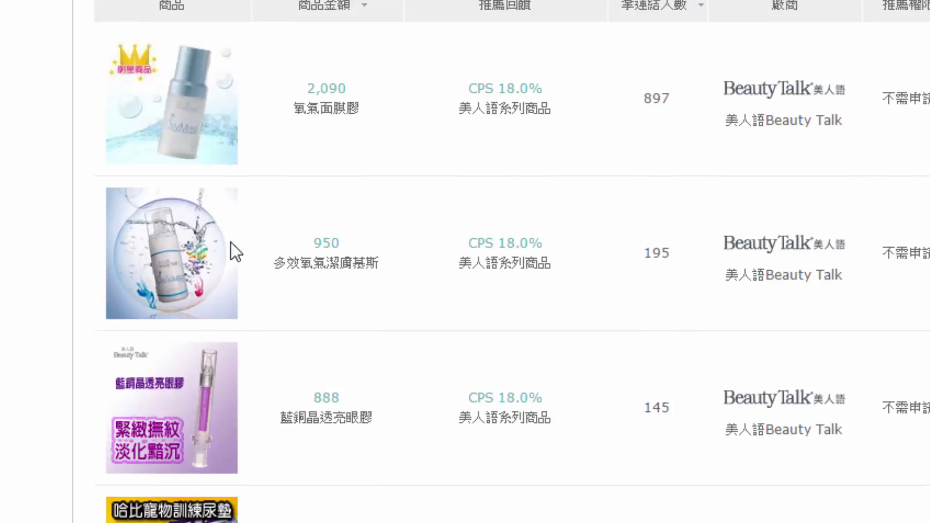
scroll(259, 251, down, 4)
scroll(258, 252, up, 6)
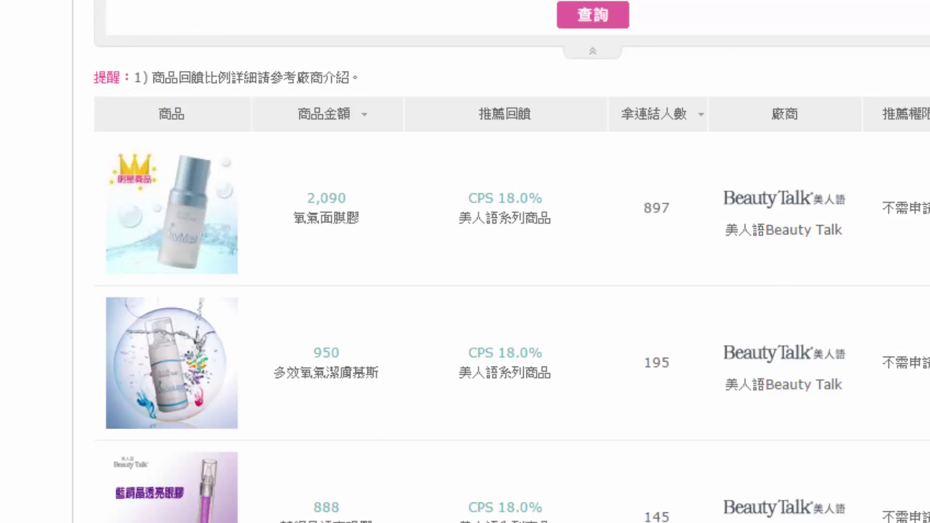
scroll(465, 272, down, 4)
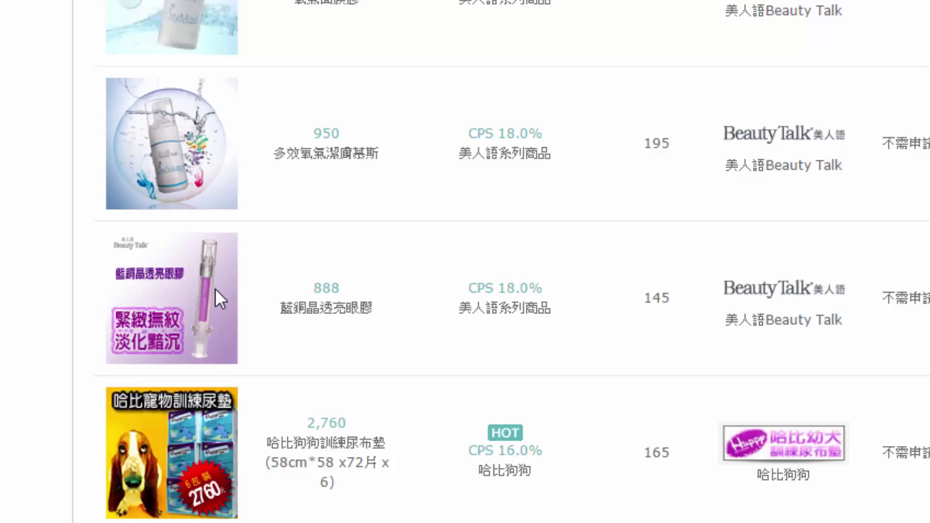
scroll(215, 289, up, 10)
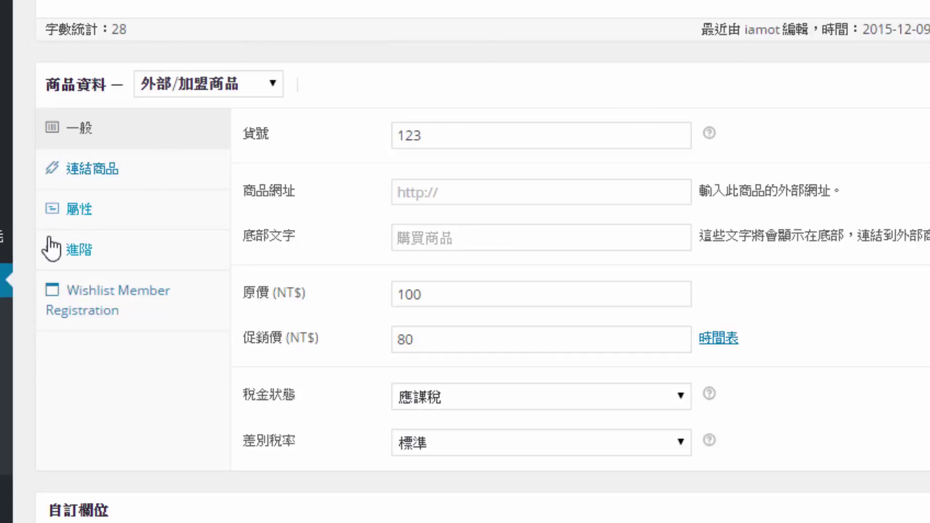
- Review the external product's 一般 settings and the site's affiliate management options, ending in the 商品網址 field
scroll(52, 250, down, 4)
mouse_move(6, 321)
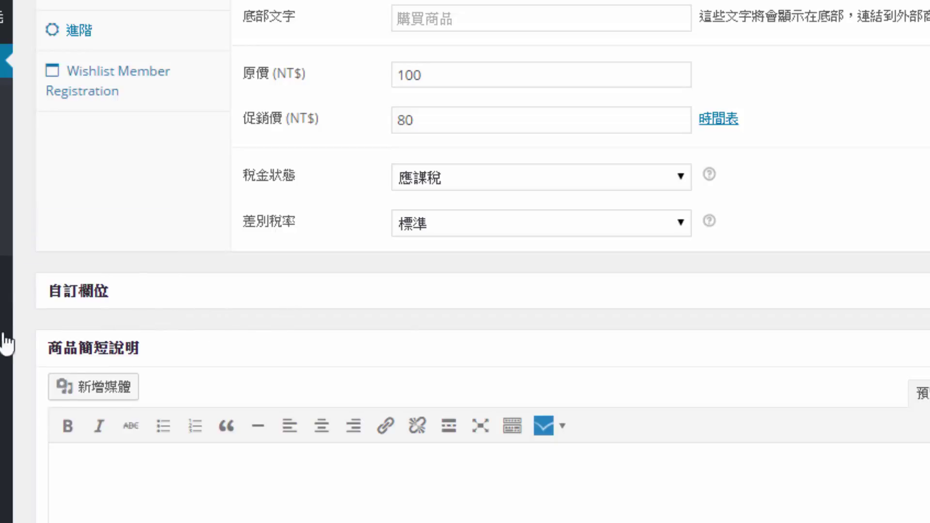
mouse_move(5, 342)
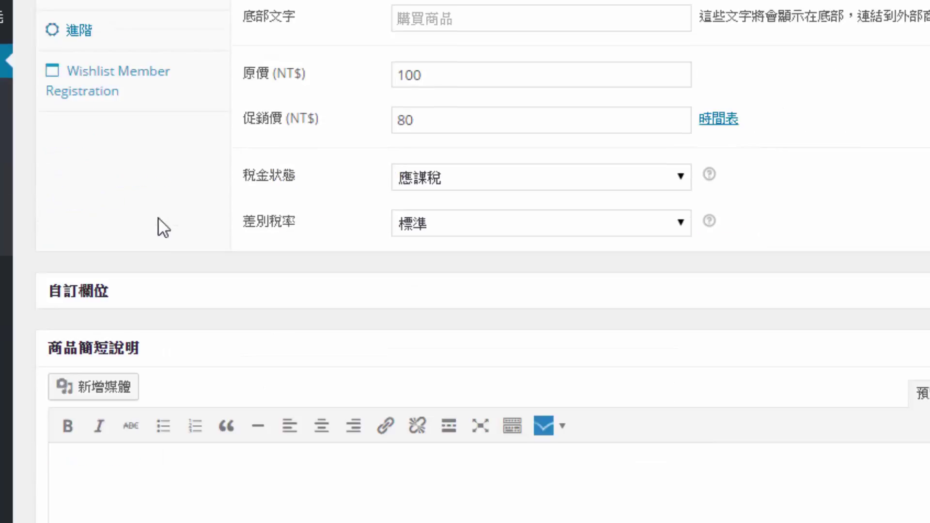
mouse_move(4, 318)
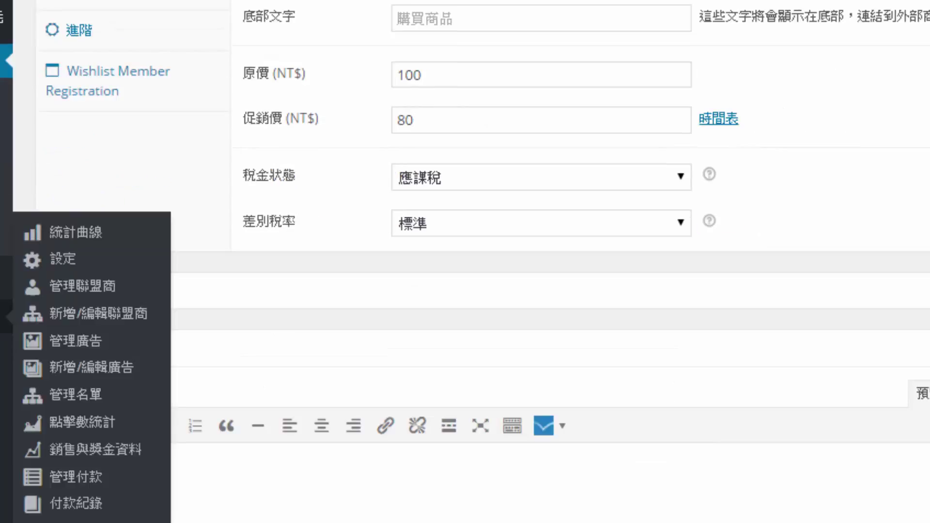
scroll(124, 202, up, 4)
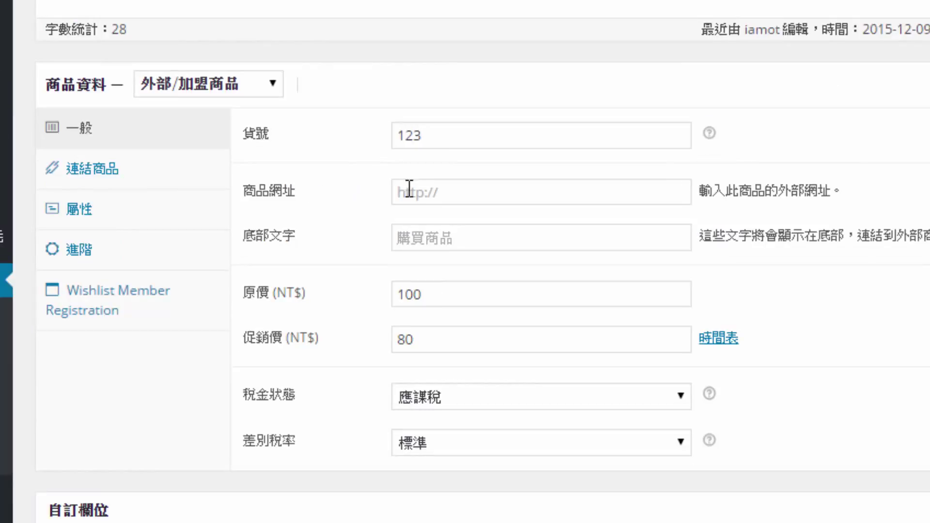
click(439, 194)
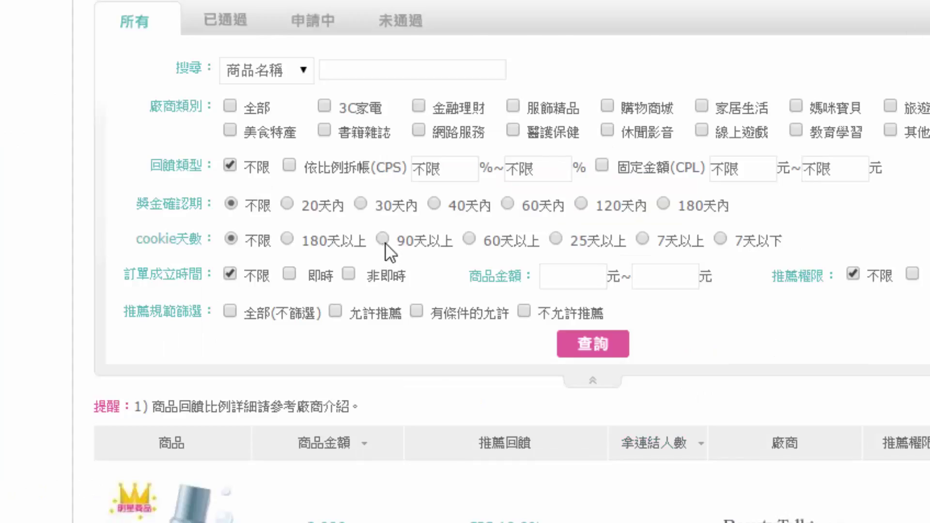
- Examine the 推薦回饋 commission percentages of the BeautyTalk and 哈比狗狗 products in the affiliate network's listing
scroll(385, 245, down, 3)
scroll(439, 285, down, 6)
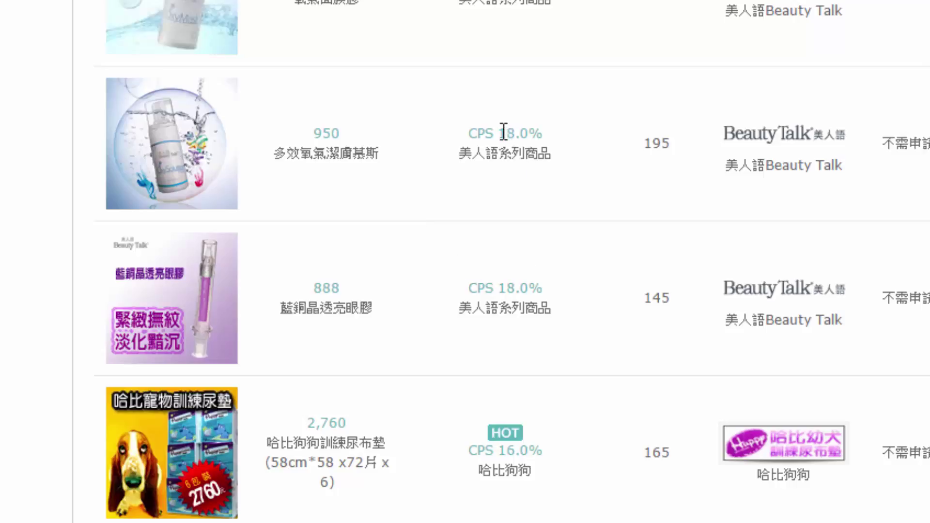
double_click(536, 129)
scroll(515, 121, down, 4)
double_click(515, 228)
scroll(490, 222, down, 4)
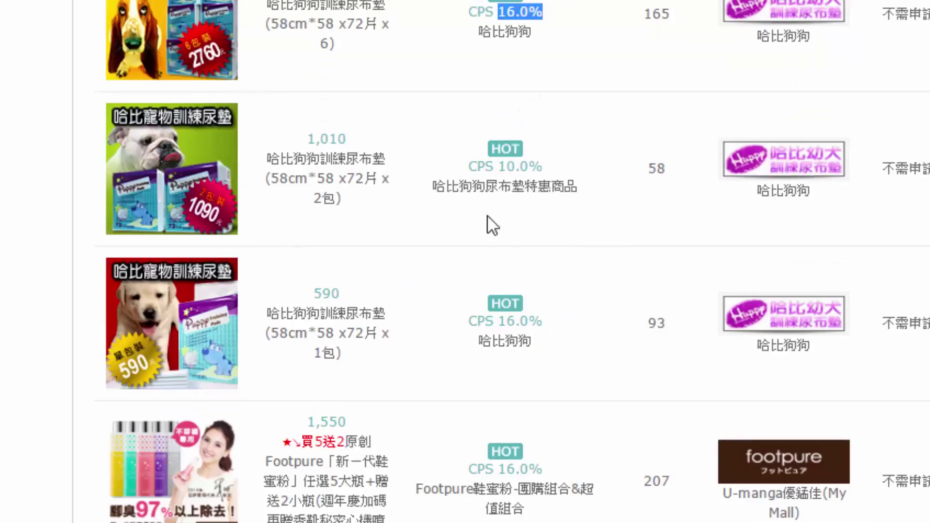
scroll(370, 141, up, 17)
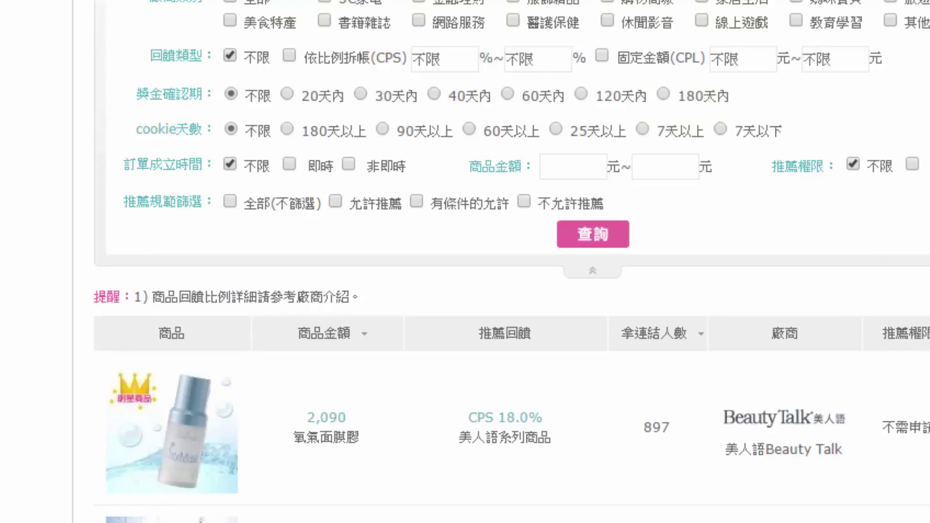